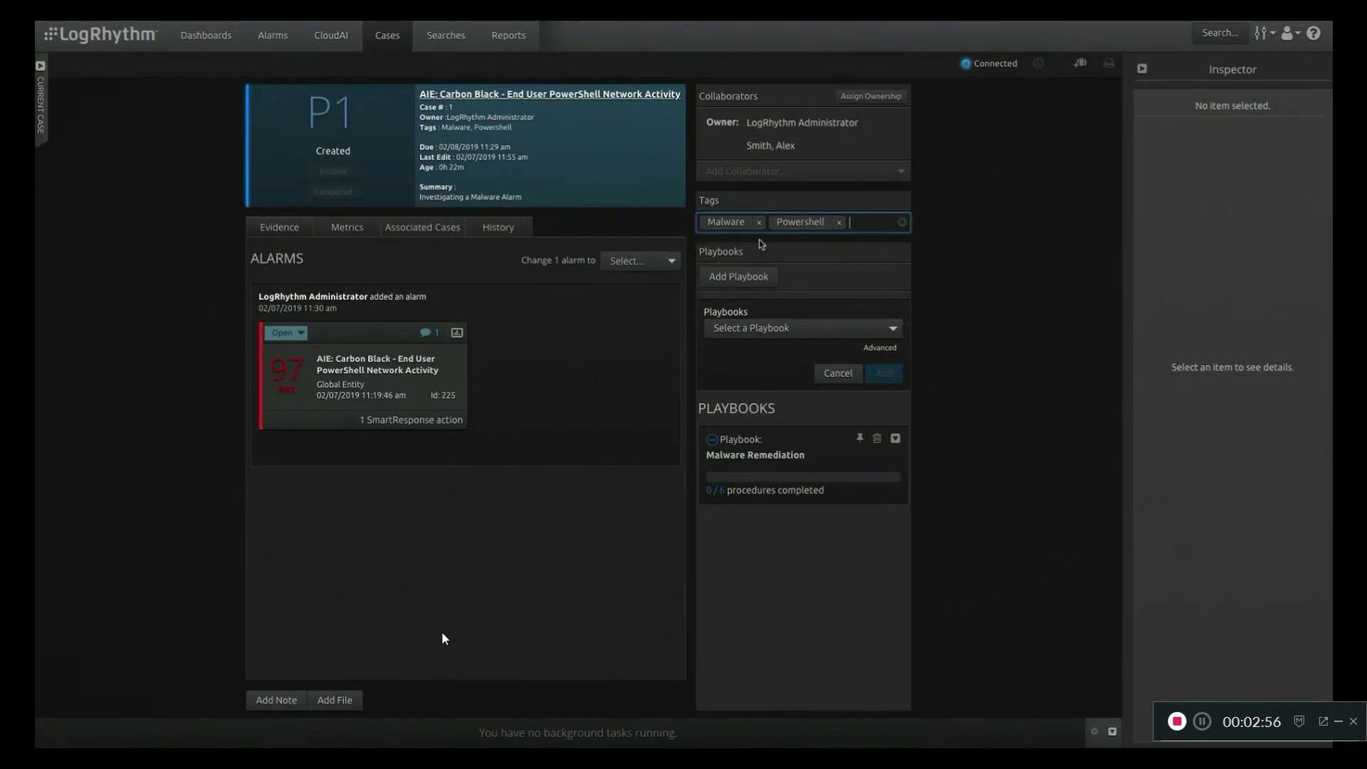
Step: Add the alarm log as 'Evidence Logs' evidence, then assign and check off Add Drill Down logs
{"action": "left_click", "coordinate": [779, 437]}
{"action": "type", "text": "Evidence Logs"}
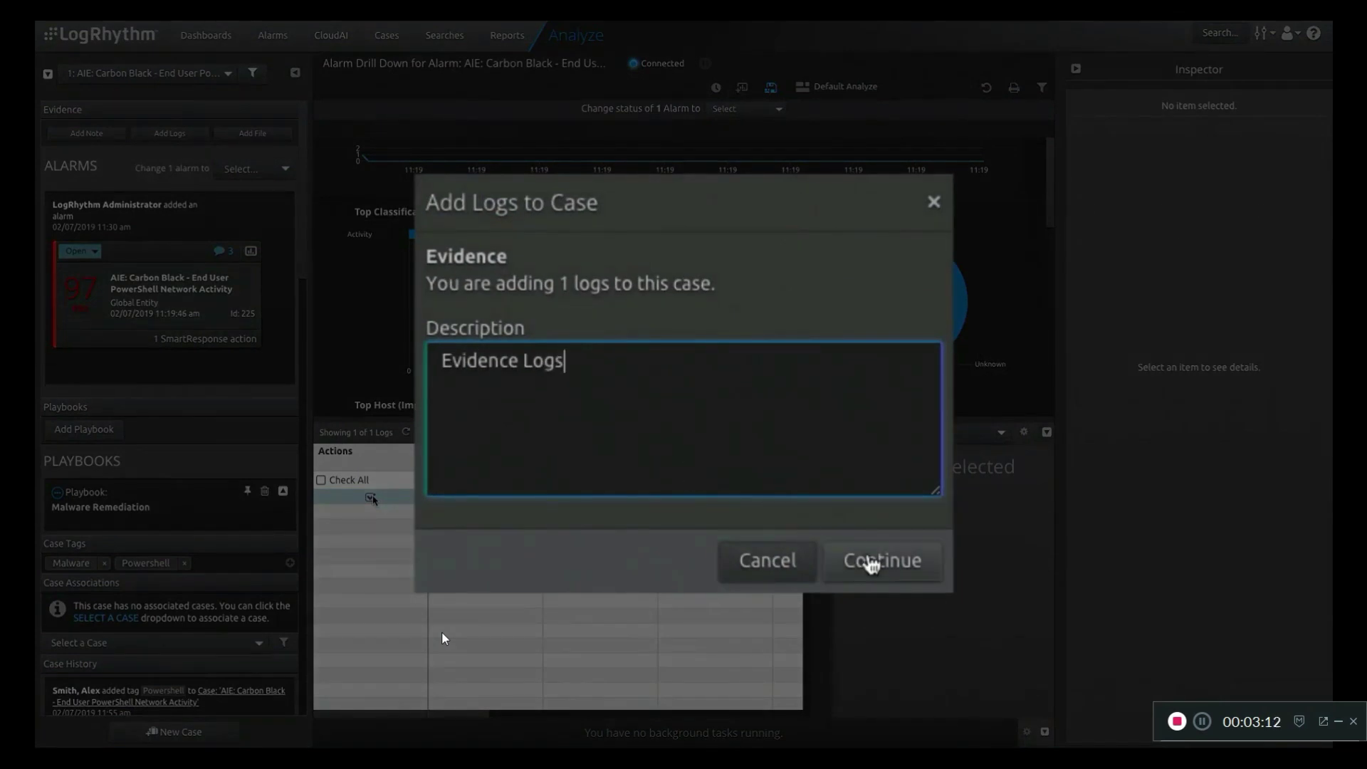
{"action": "left_click", "coordinate": [869, 564]}
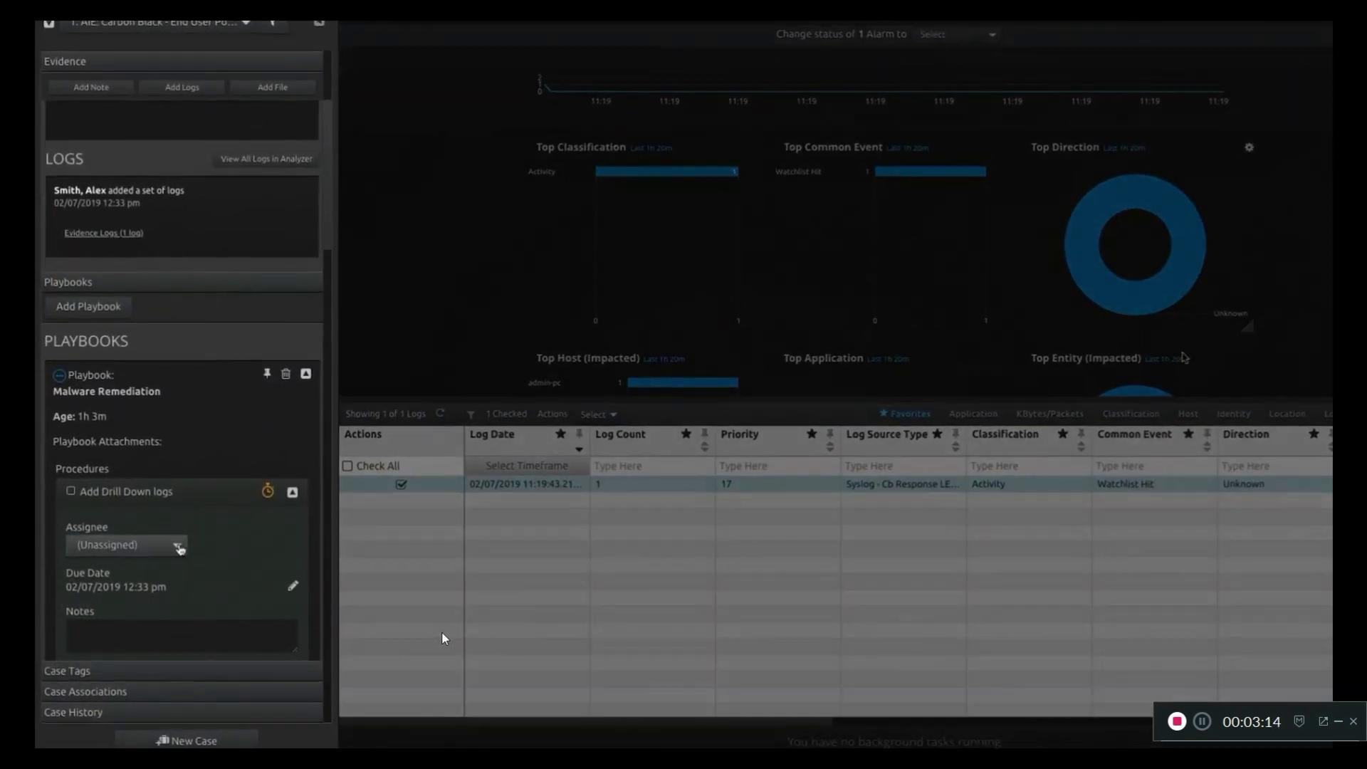
{"action": "left_click", "coordinate": [176, 548]}
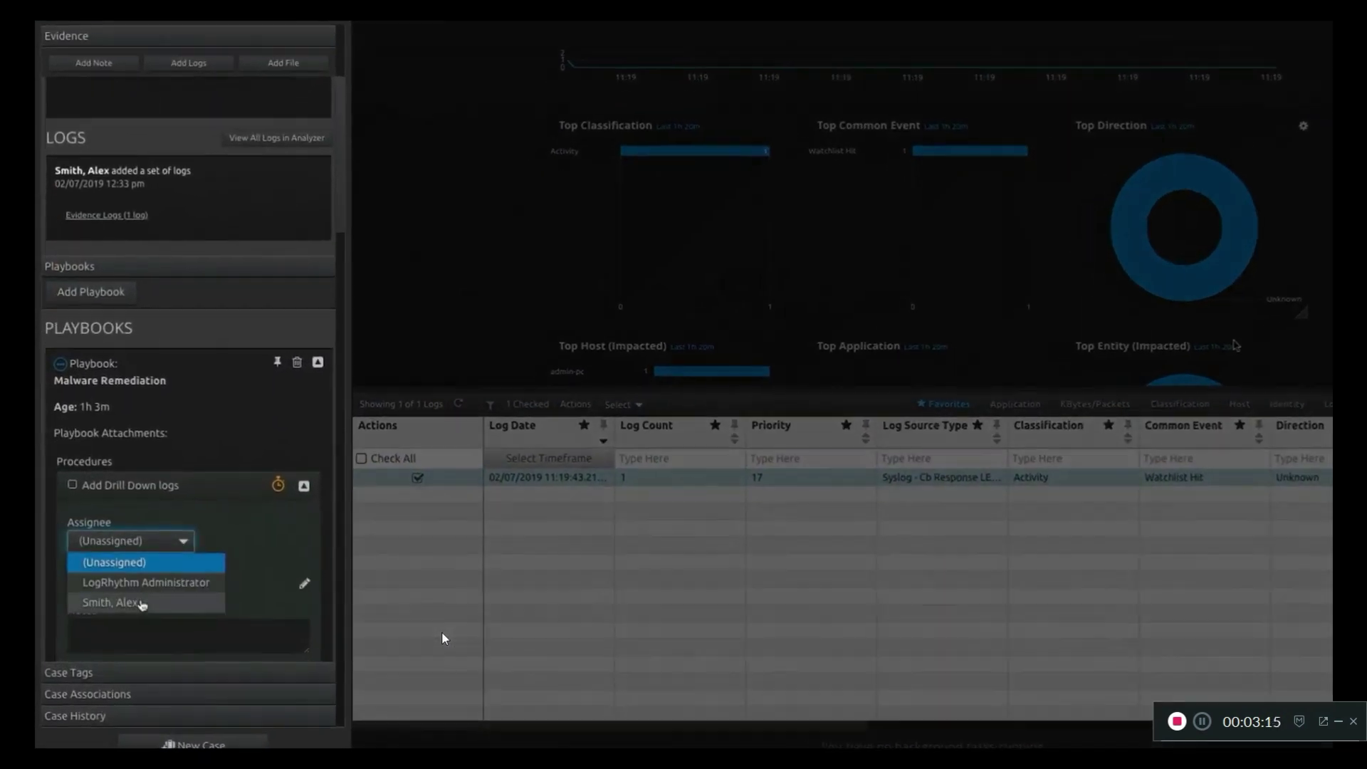
{"action": "left_click", "coordinate": [117, 598]}
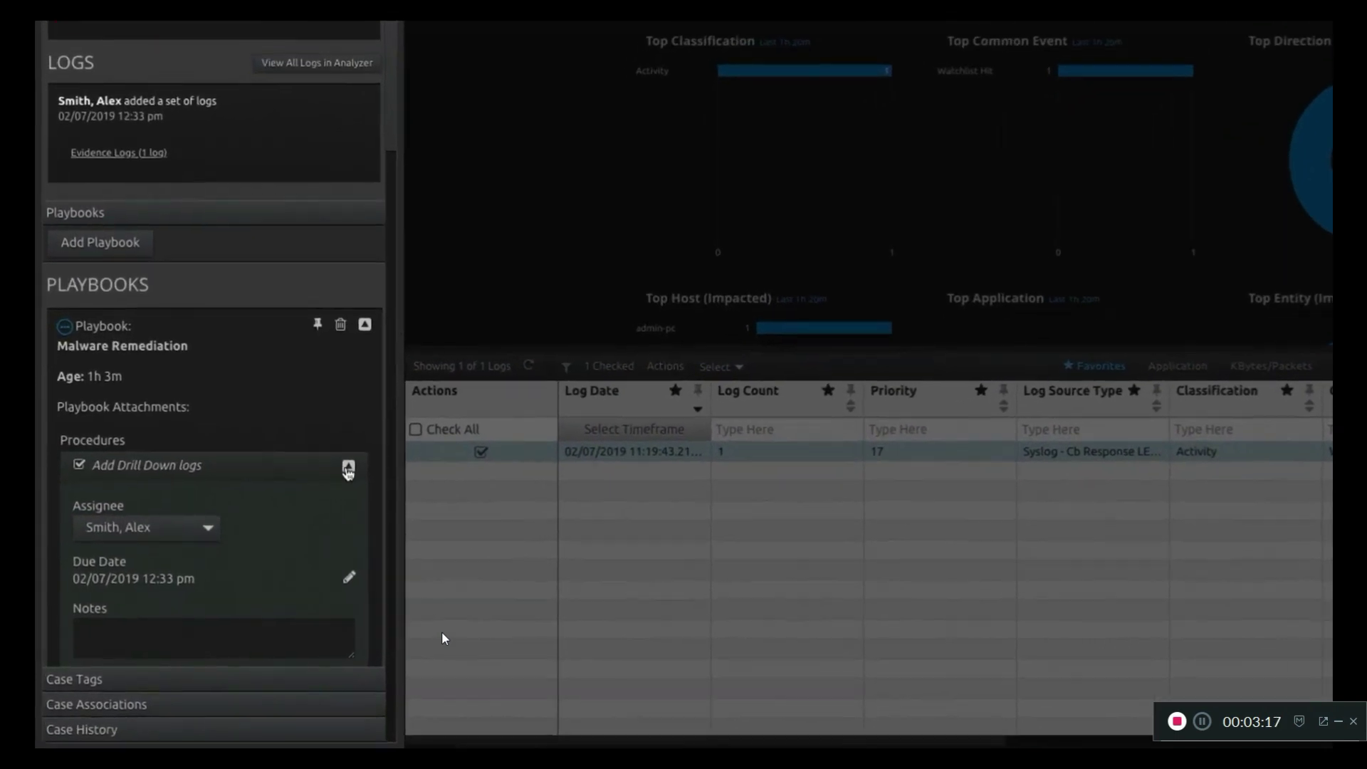
{"action": "left_click", "coordinate": [326, 479]}
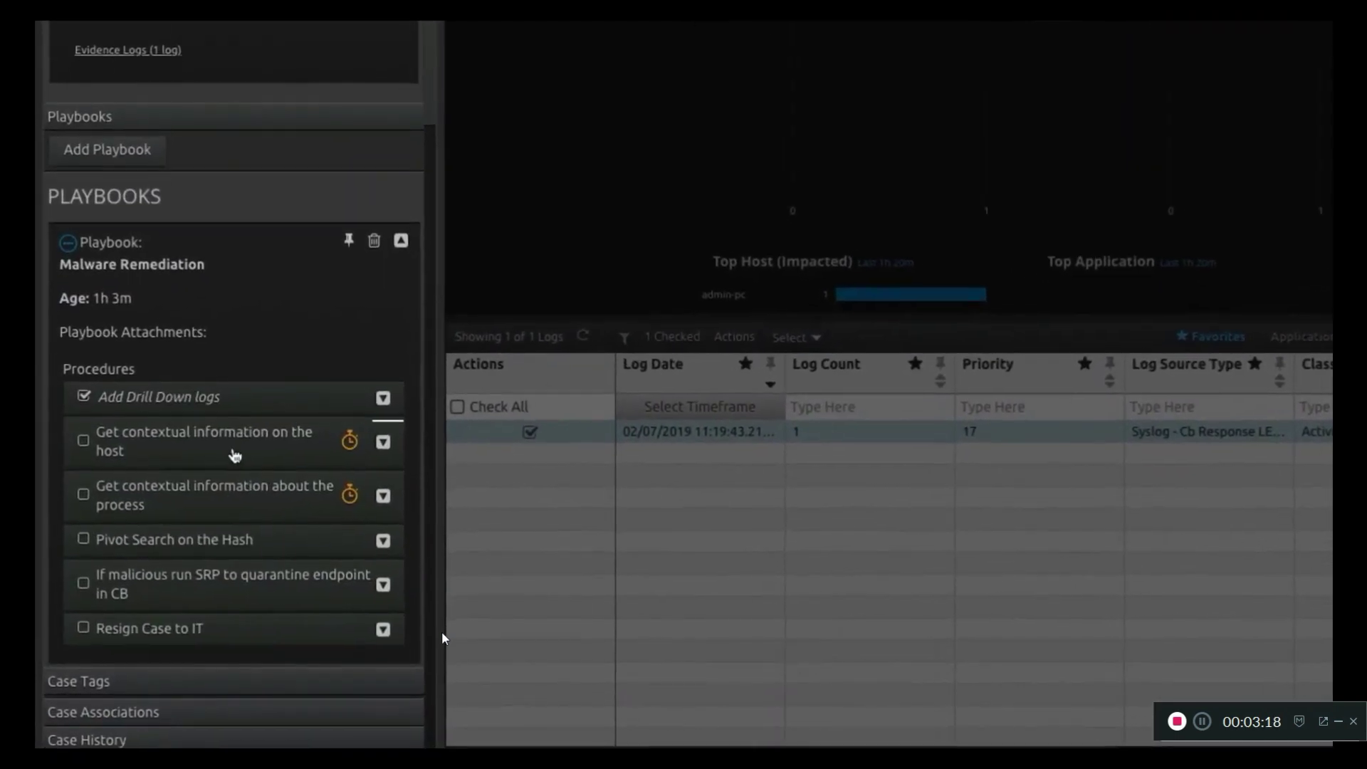
{"action": "left_click", "coordinate": [227, 461]}
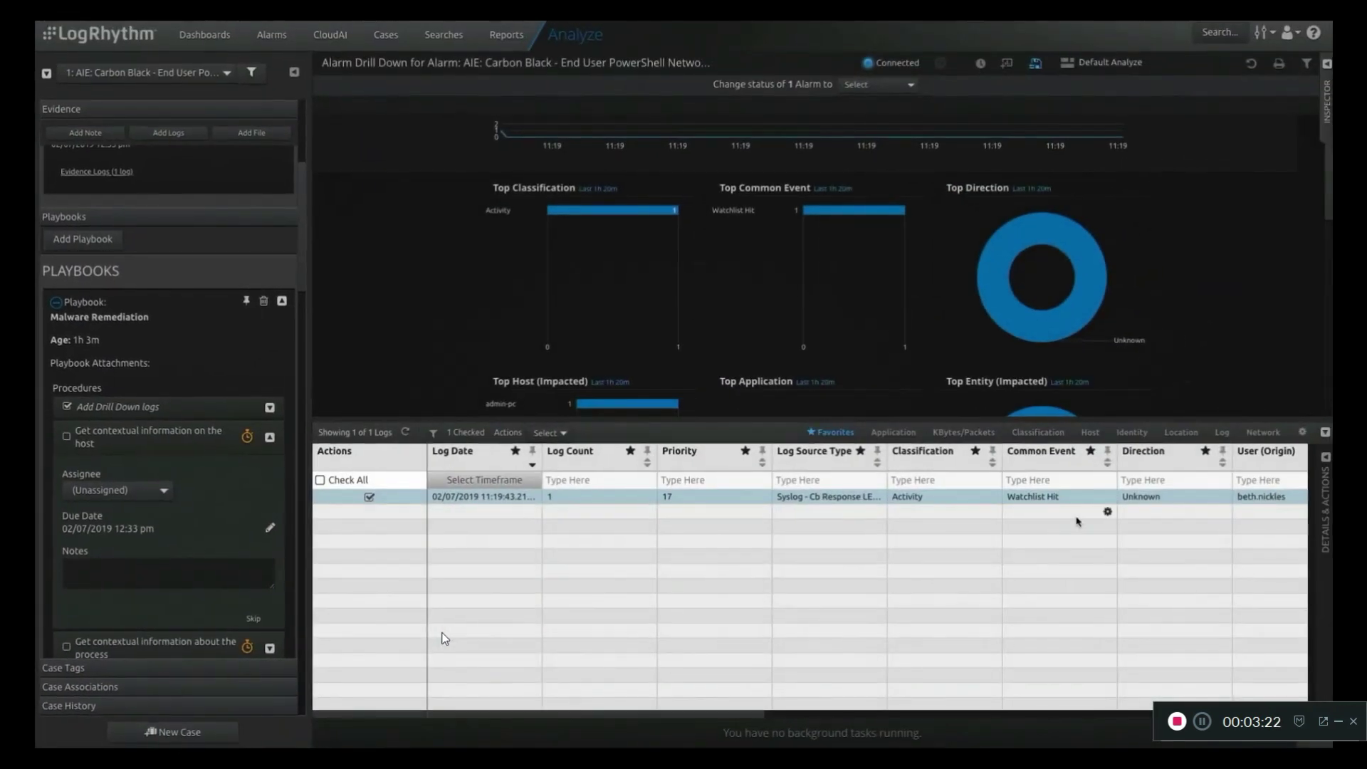
{"action": "scroll", "coordinate": [1073, 529], "scroll_direction": "right", "scroll_amount": 3}
{"action": "scroll", "coordinate": [1062, 525], "scroll_direction": "right", "scroll_amount": 2}
{"action": "scroll", "coordinate": [1052, 524], "scroll_direction": "right", "scroll_amount": 3}
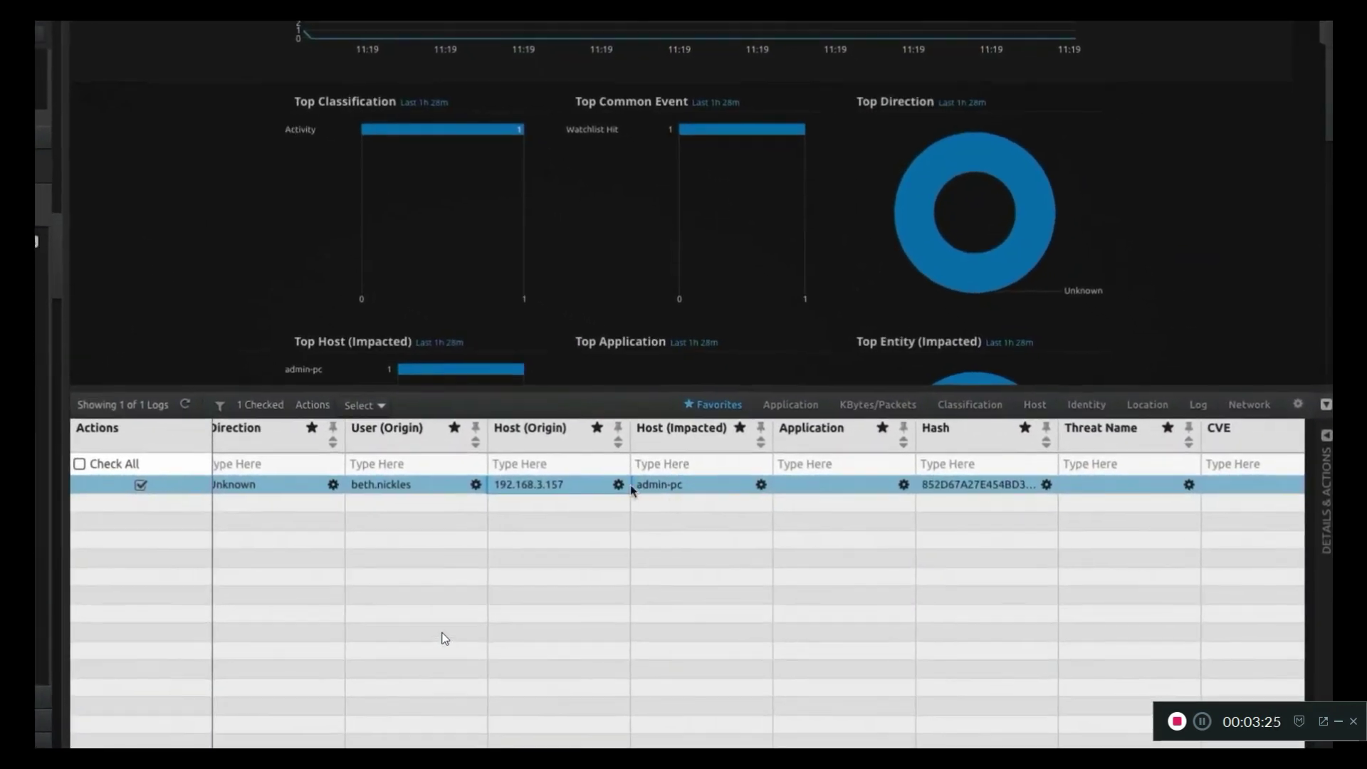
Step: Run a WHOIS lookup on origin host 192.168.3.157 and add the results to the case
{"action": "left_click", "coordinate": [617, 484]}
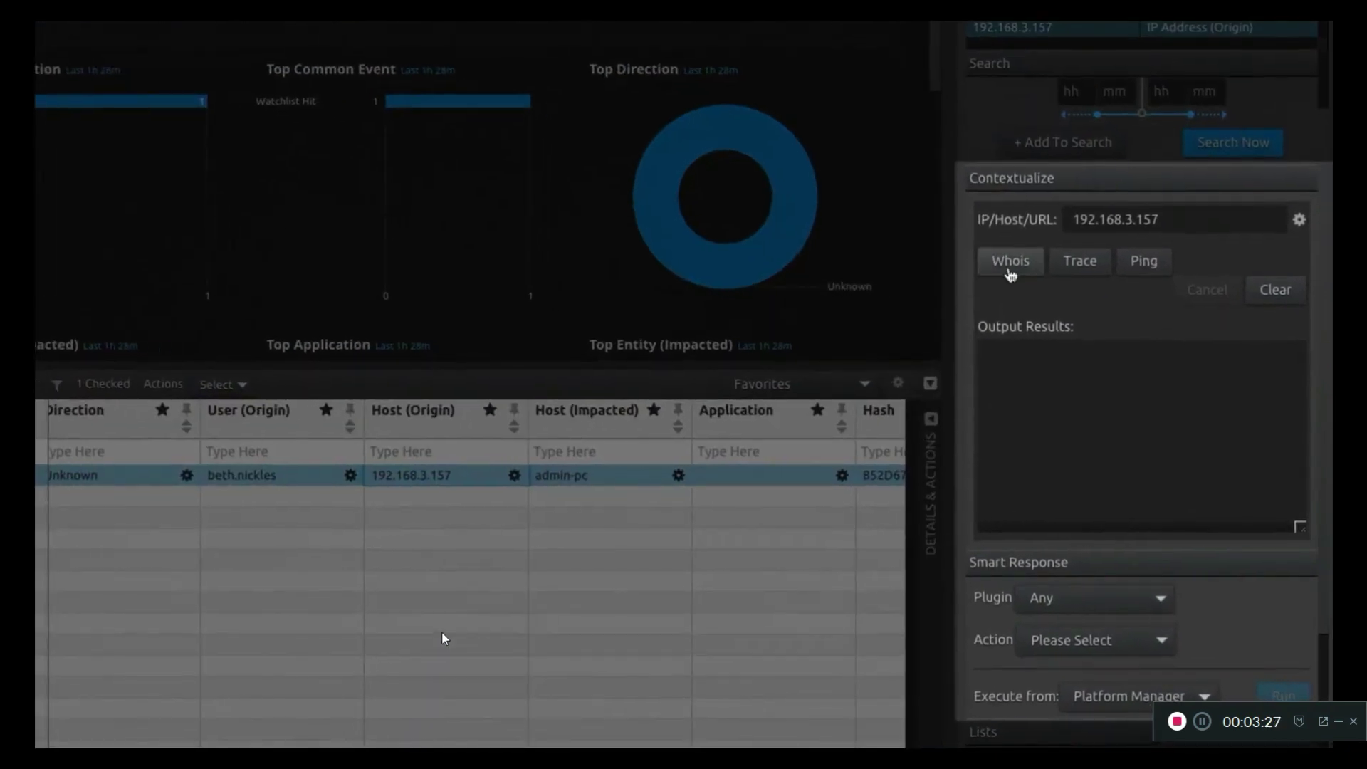
{"action": "left_click", "coordinate": [1002, 257]}
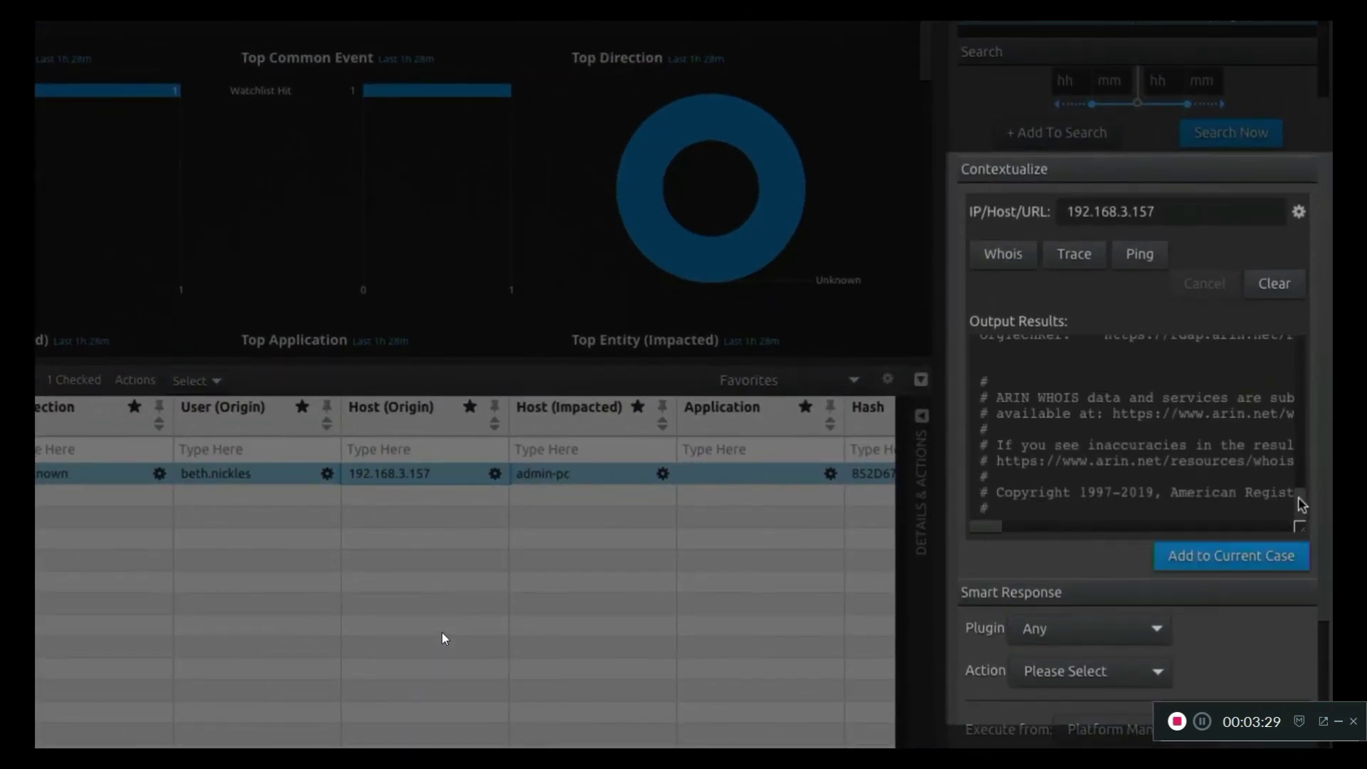
{"action": "left_click_drag", "start_coordinate": [1301, 504], "coordinate": [1299, 434]}
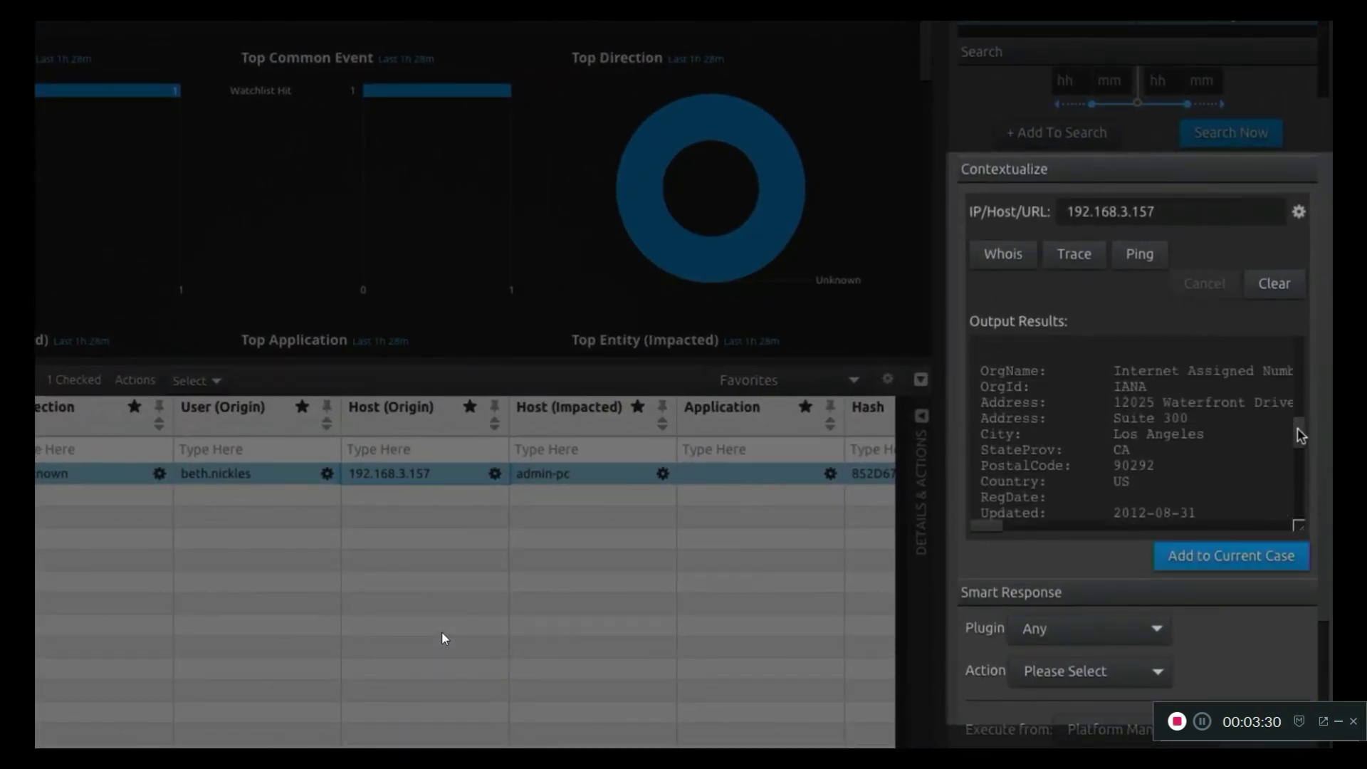
{"action": "left_click", "coordinate": [1236, 557]}
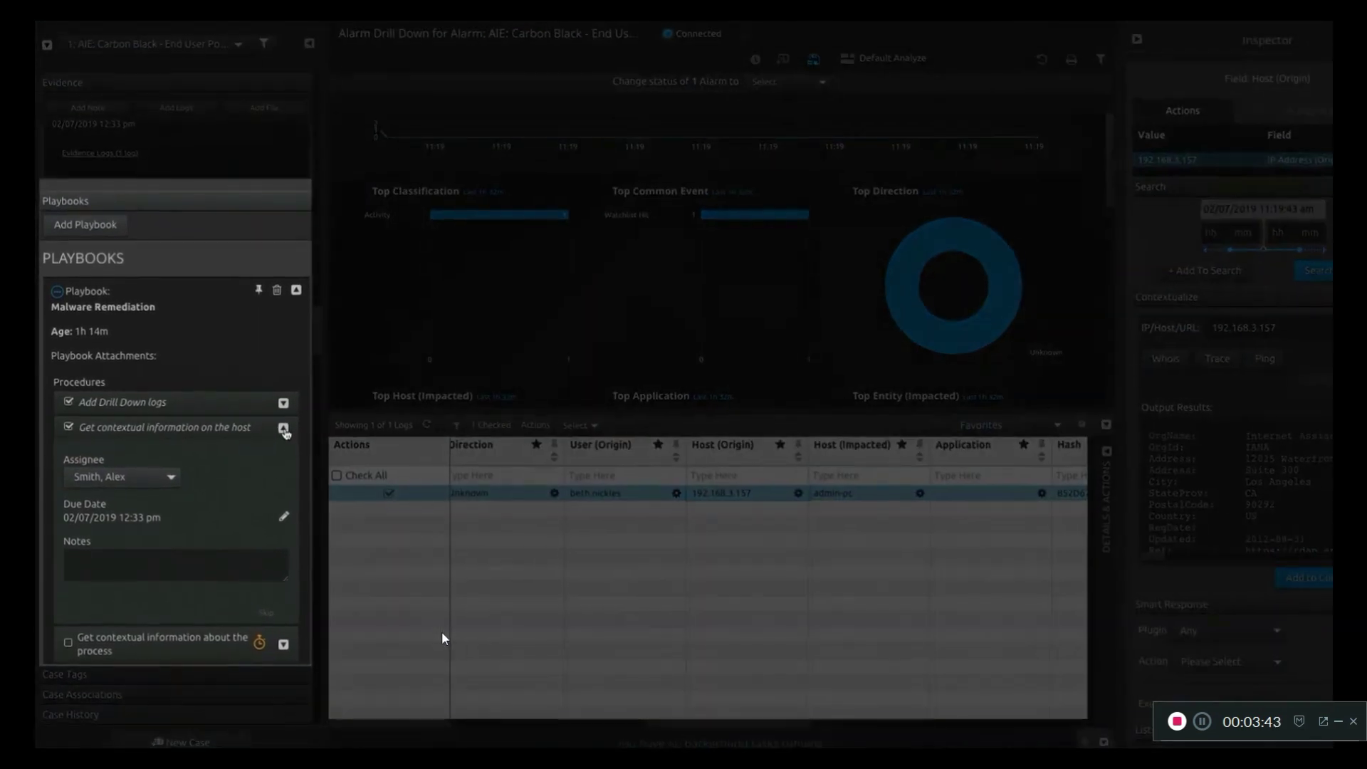
Step: Collapse the host procedure and assign the process context procedure to an analyst
{"action": "left_click", "coordinate": [284, 429]}
{"action": "left_click", "coordinate": [284, 457]}
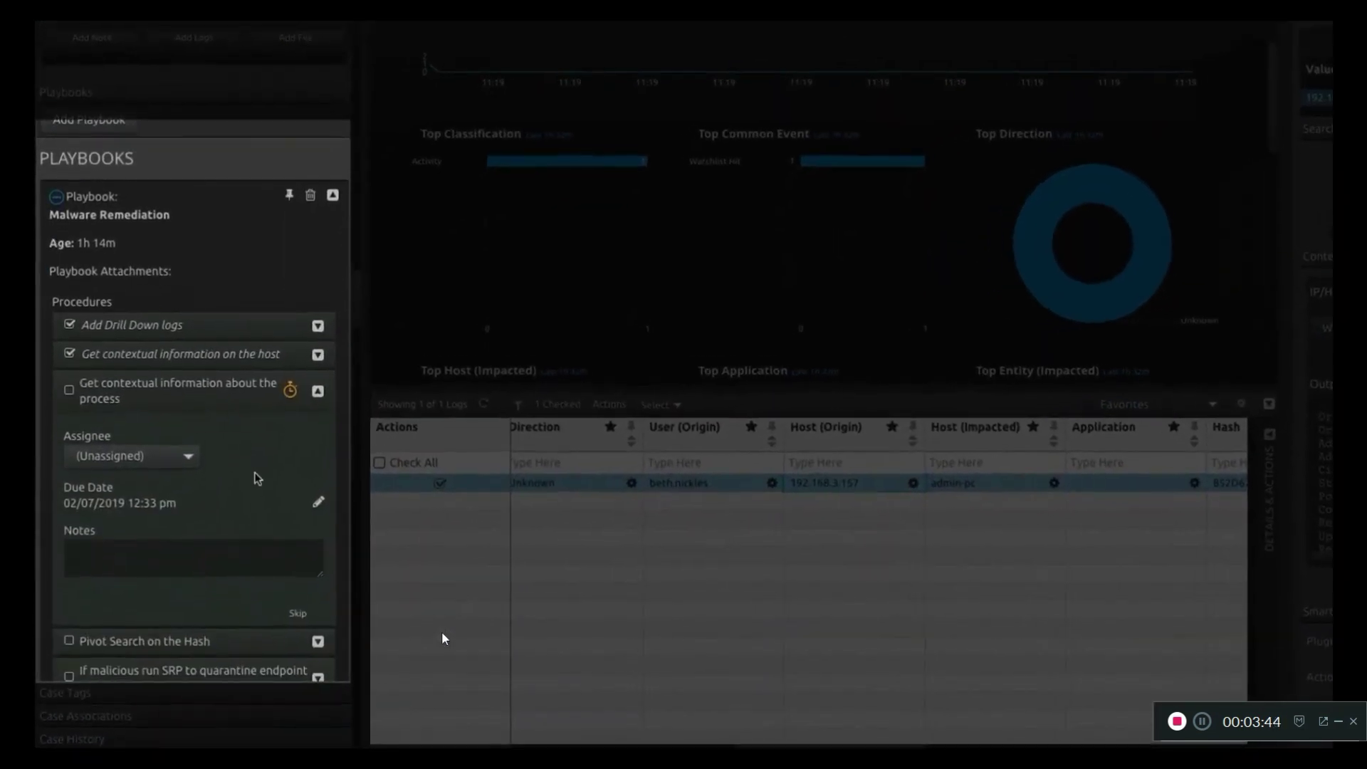
{"action": "left_click", "coordinate": [193, 425]}
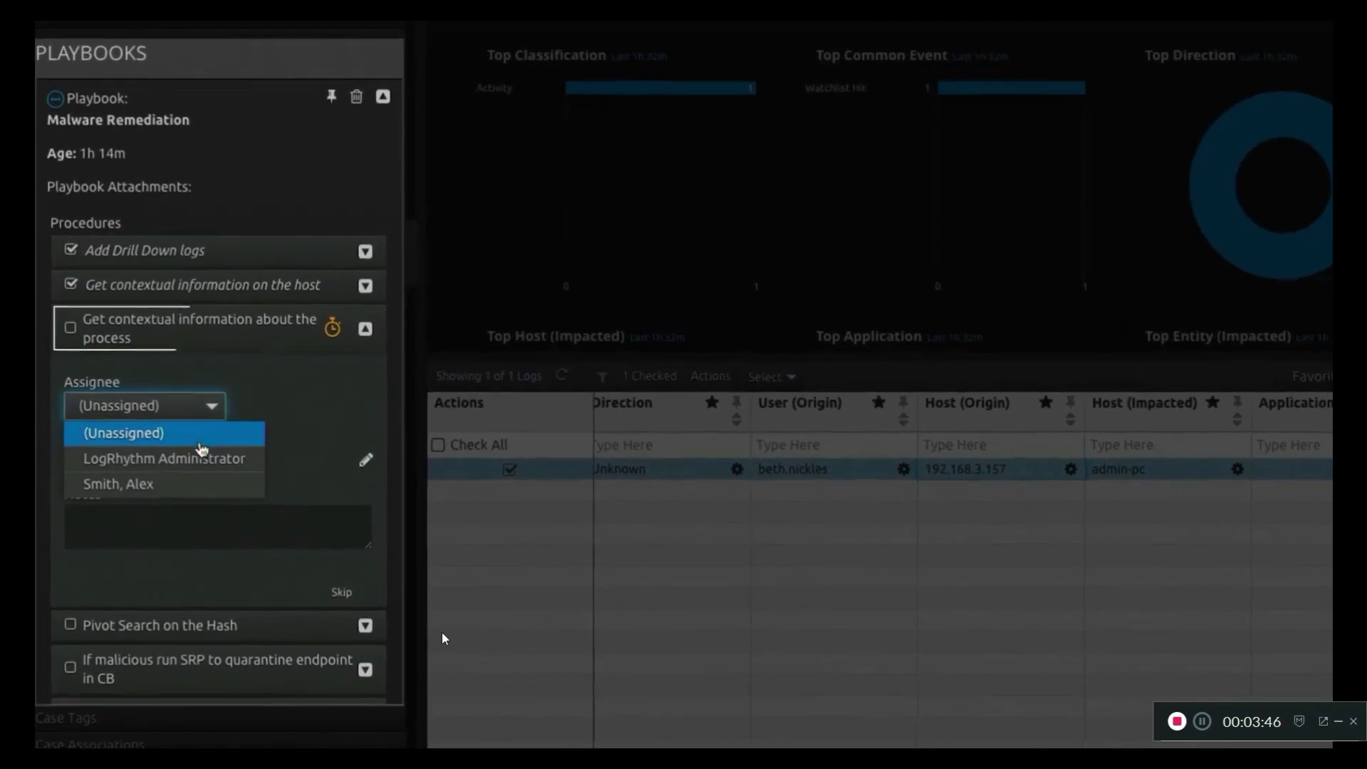
{"action": "left_click", "coordinate": [182, 482]}
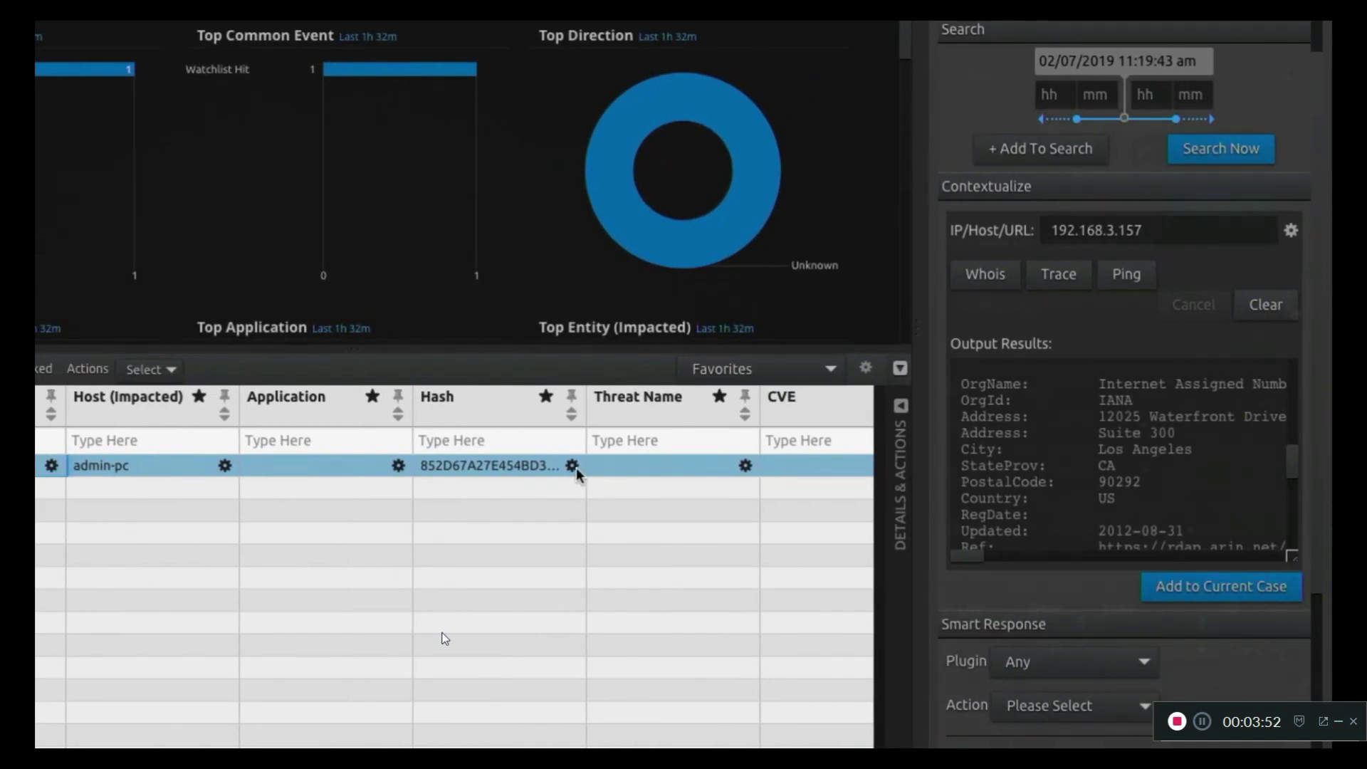
Step: Run a Virus Total Hash Lookup on the file hash, identifying powershell.exe (1/69 detections)
{"action": "left_click", "coordinate": [575, 468]}
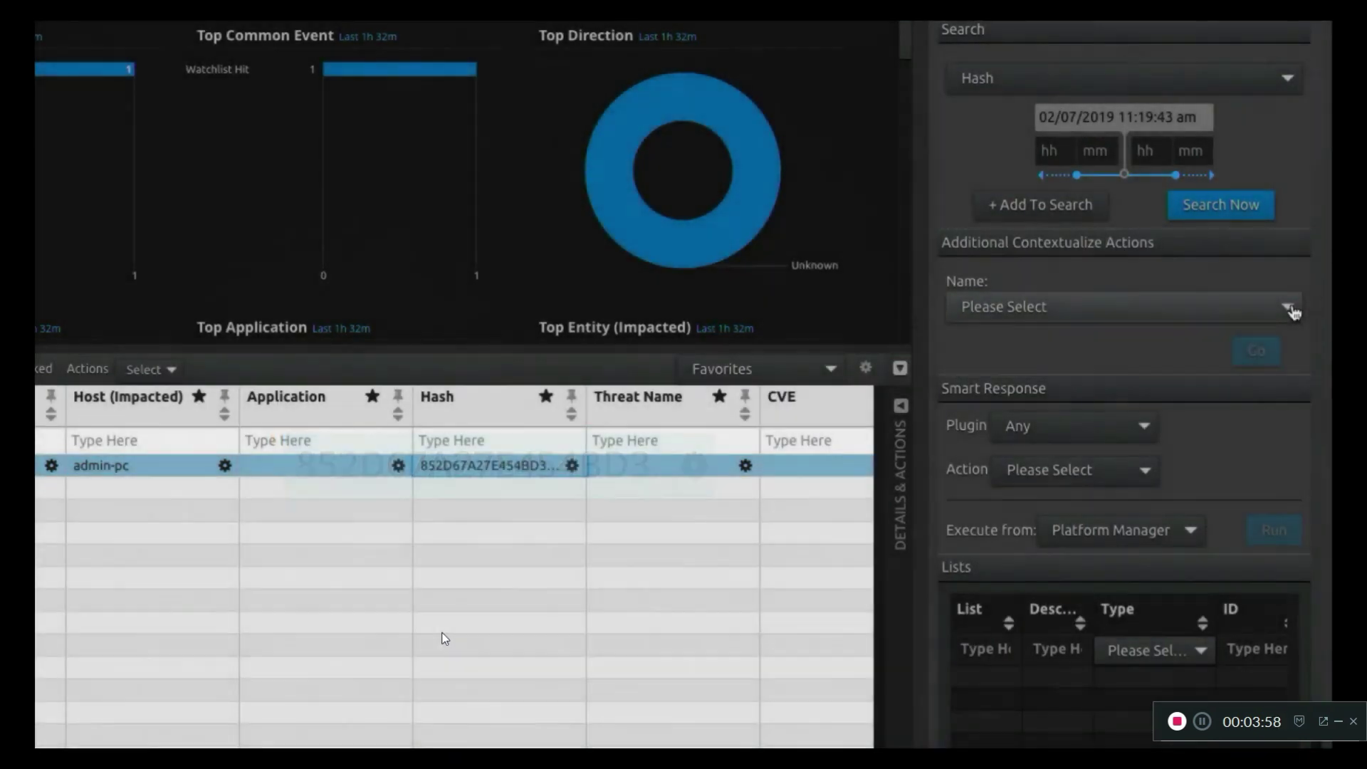
{"action": "left_click", "coordinate": [1290, 308]}
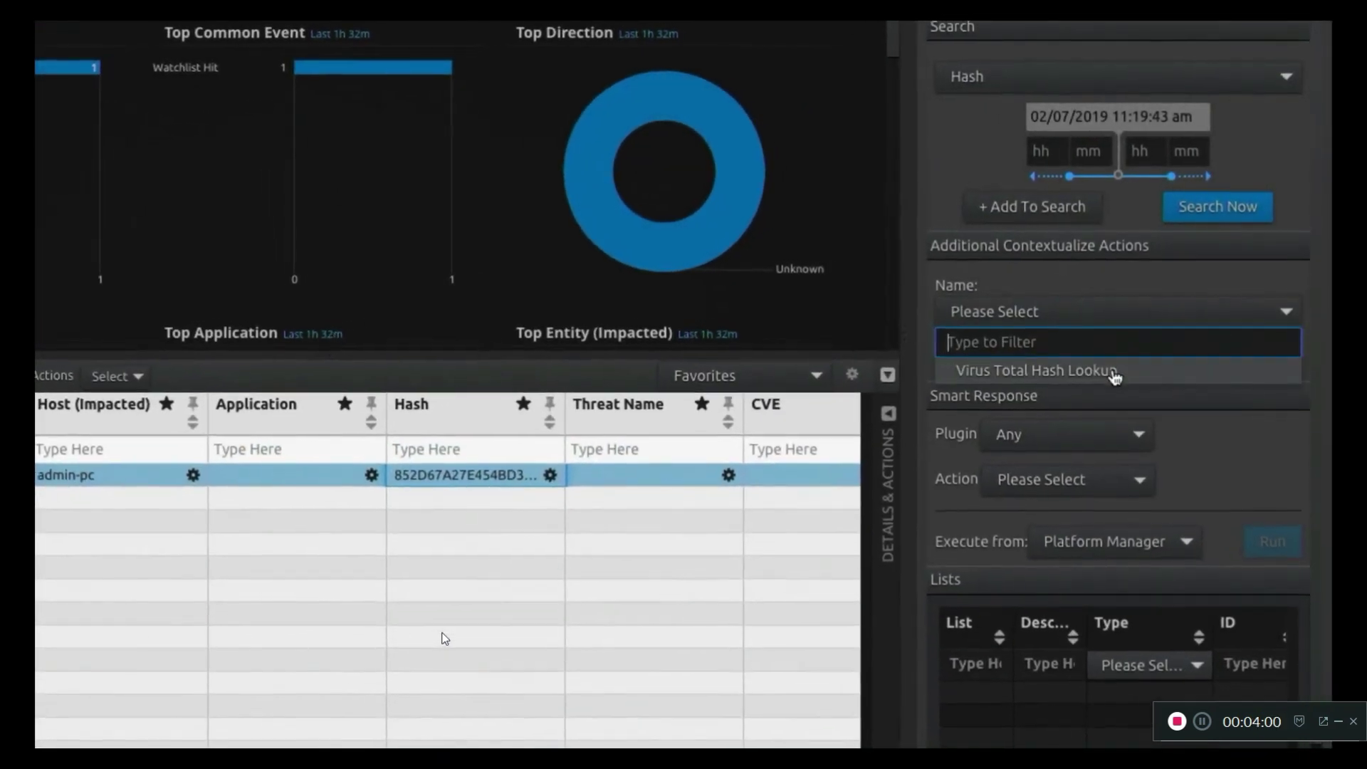
{"action": "left_click", "coordinate": [1118, 368]}
{"action": "left_click", "coordinate": [1249, 434]}
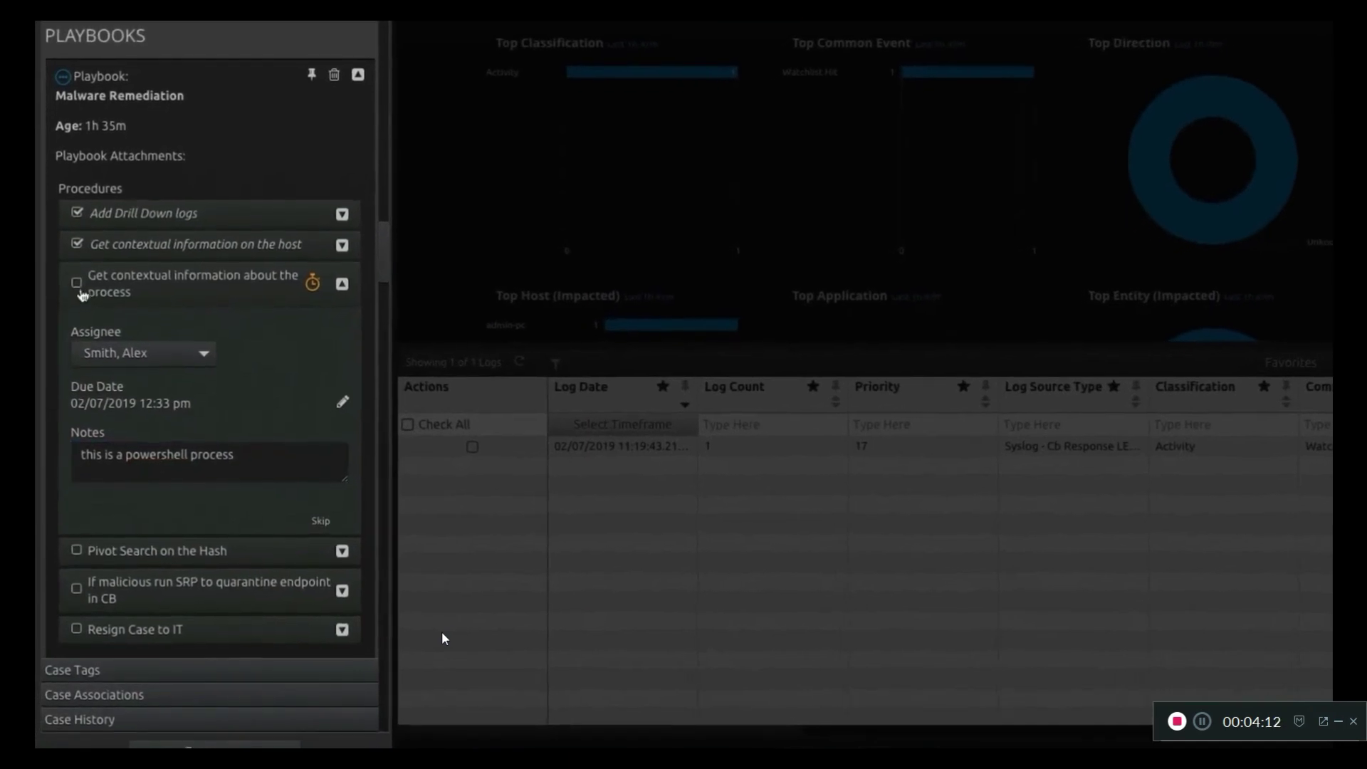
Step: Check off the process procedure and add all six hash-search logs as 'Other important logs'
{"action": "left_click", "coordinate": [77, 288]}
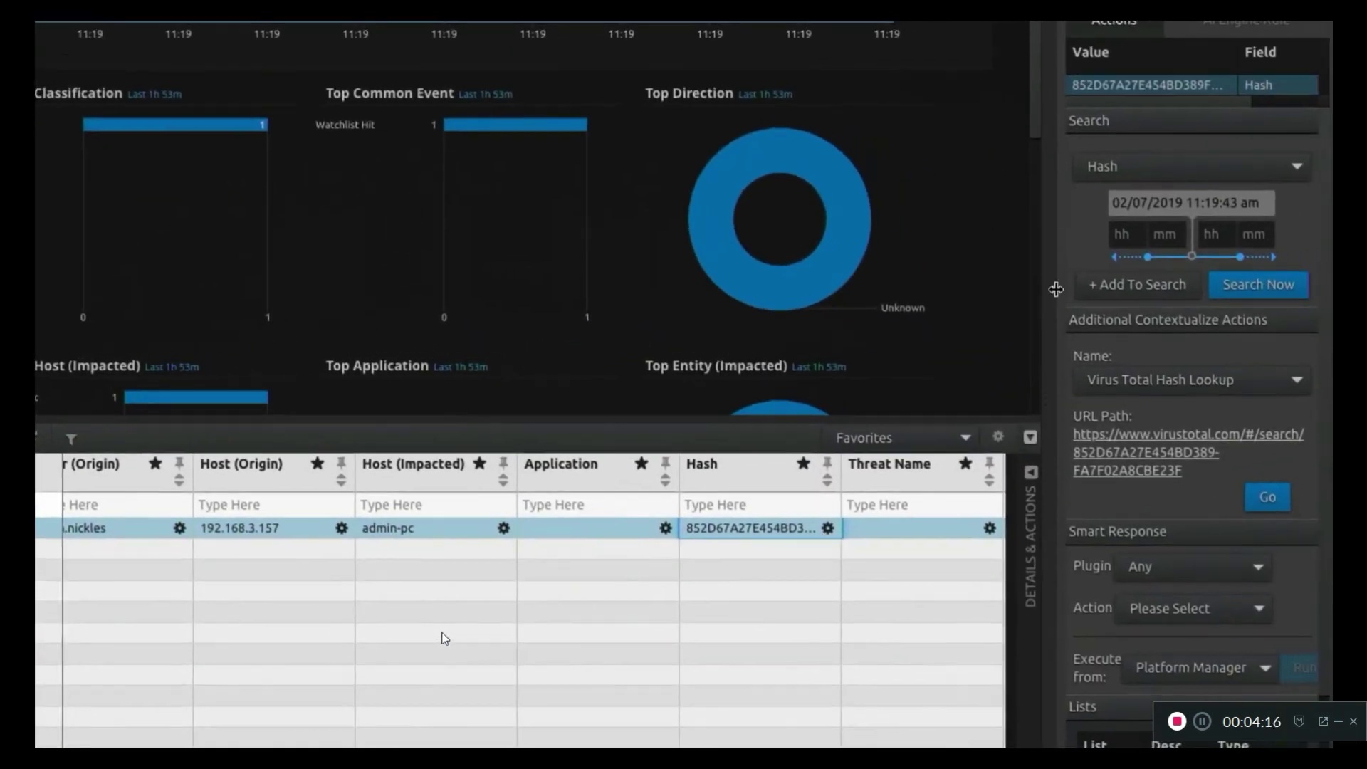
{"action": "left_click", "coordinate": [1116, 234]}
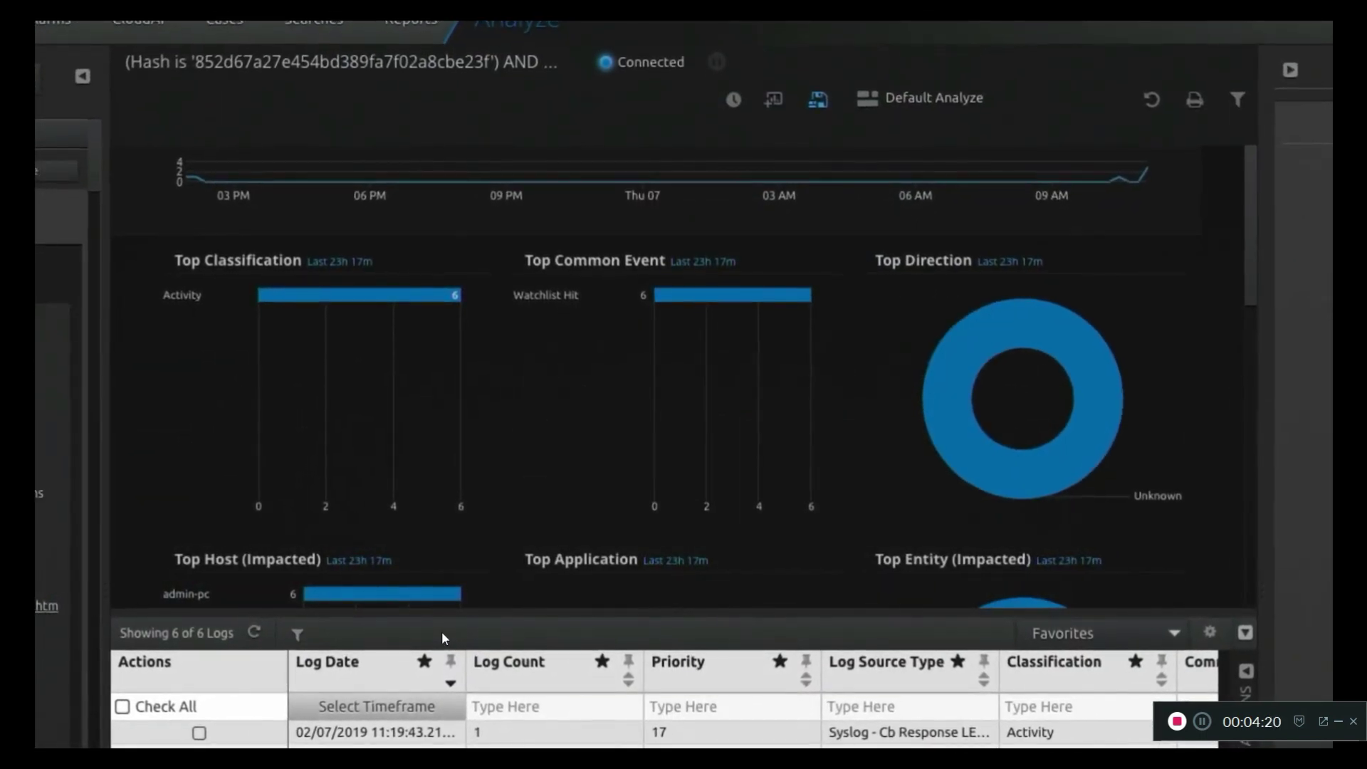
{"action": "scroll", "coordinate": [424, 539], "scroll_direction": "down", "scroll_amount": 1}
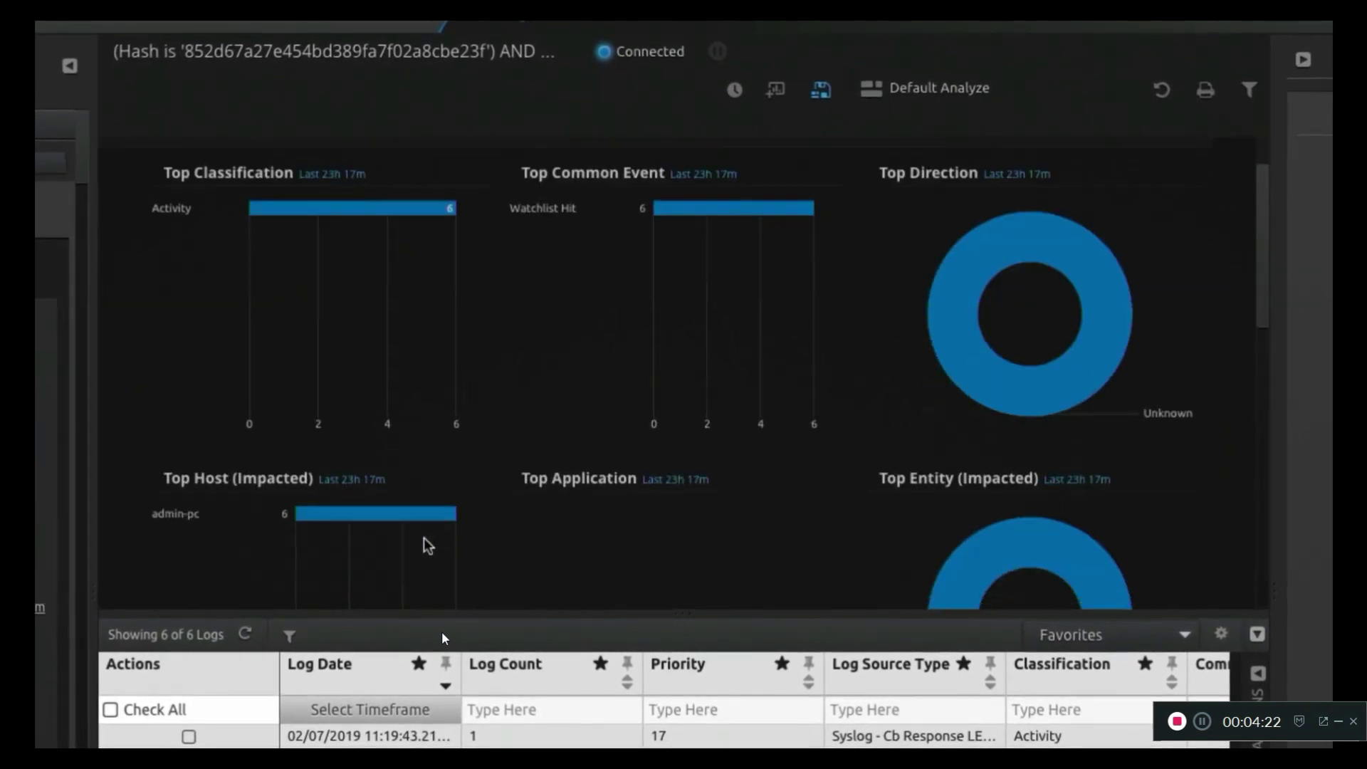
{"action": "scroll", "coordinate": [424, 538], "scroll_direction": "down", "scroll_amount": 4}
{"action": "scroll", "coordinate": [422, 539], "scroll_direction": "down", "scroll_amount": 3}
{"action": "scroll", "coordinate": [420, 537], "scroll_direction": "down", "scroll_amount": 2}
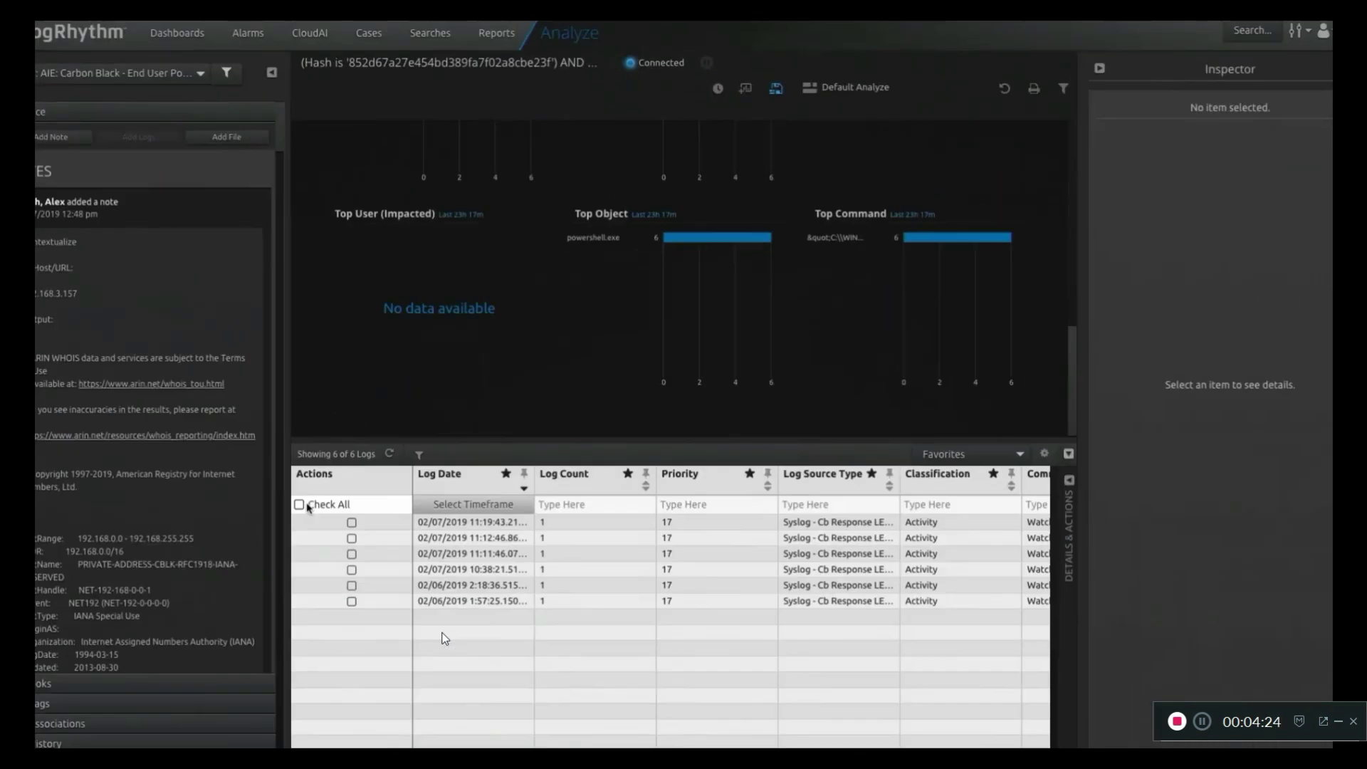
{"action": "left_click", "coordinate": [321, 479]}
{"action": "left_click", "coordinate": [174, 135]}
{"action": "type", "text": "Other important logs"}
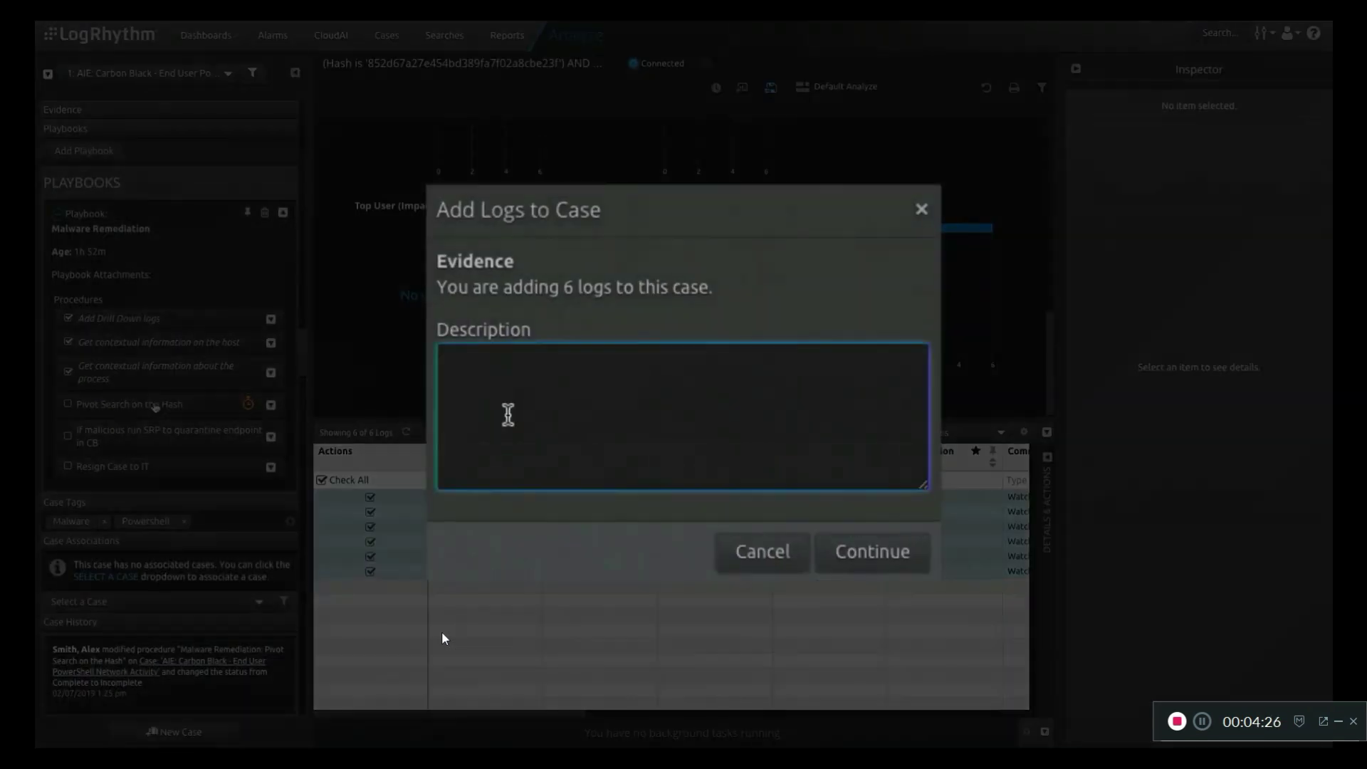
{"action": "left_click", "coordinate": [852, 553]}
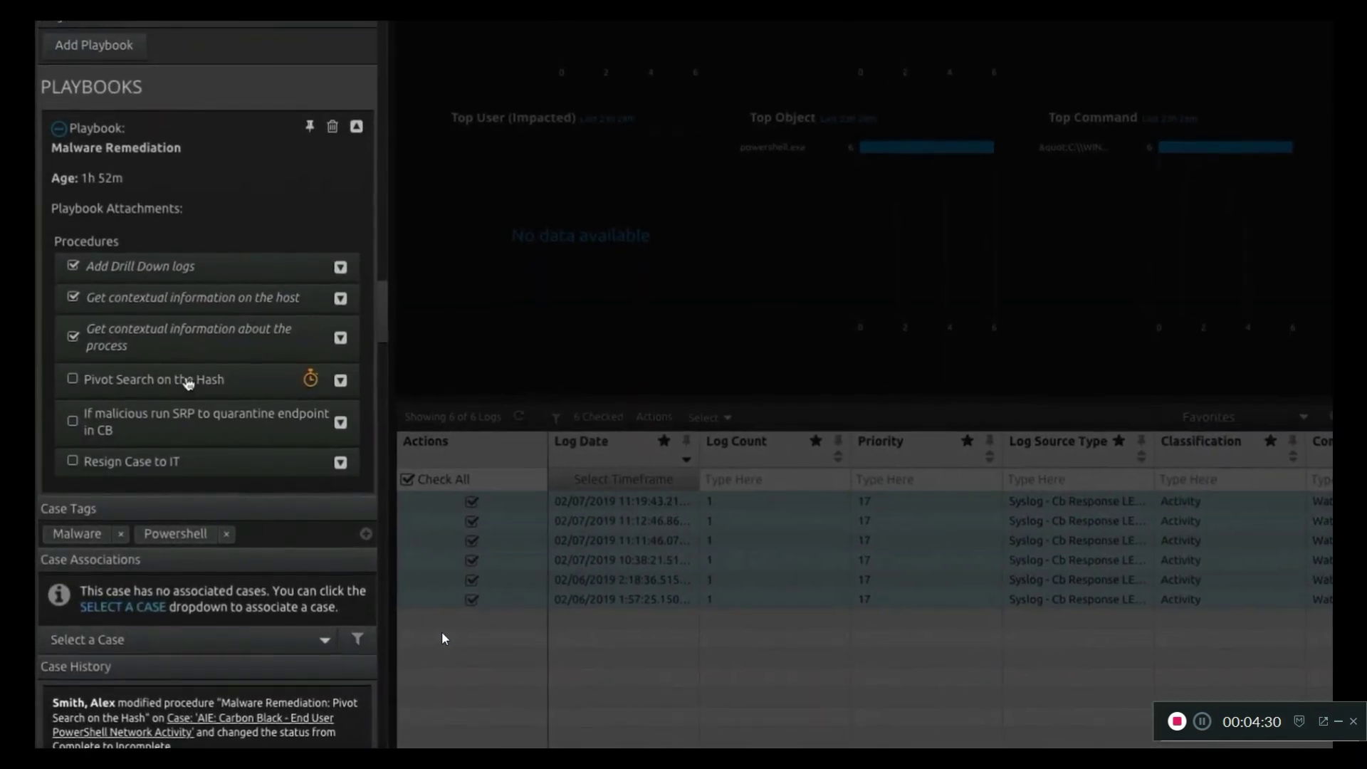
Step: Open Pivot Search on the Hash and assign Resign Case to IT to an analyst
{"action": "left_click", "coordinate": [186, 381]}
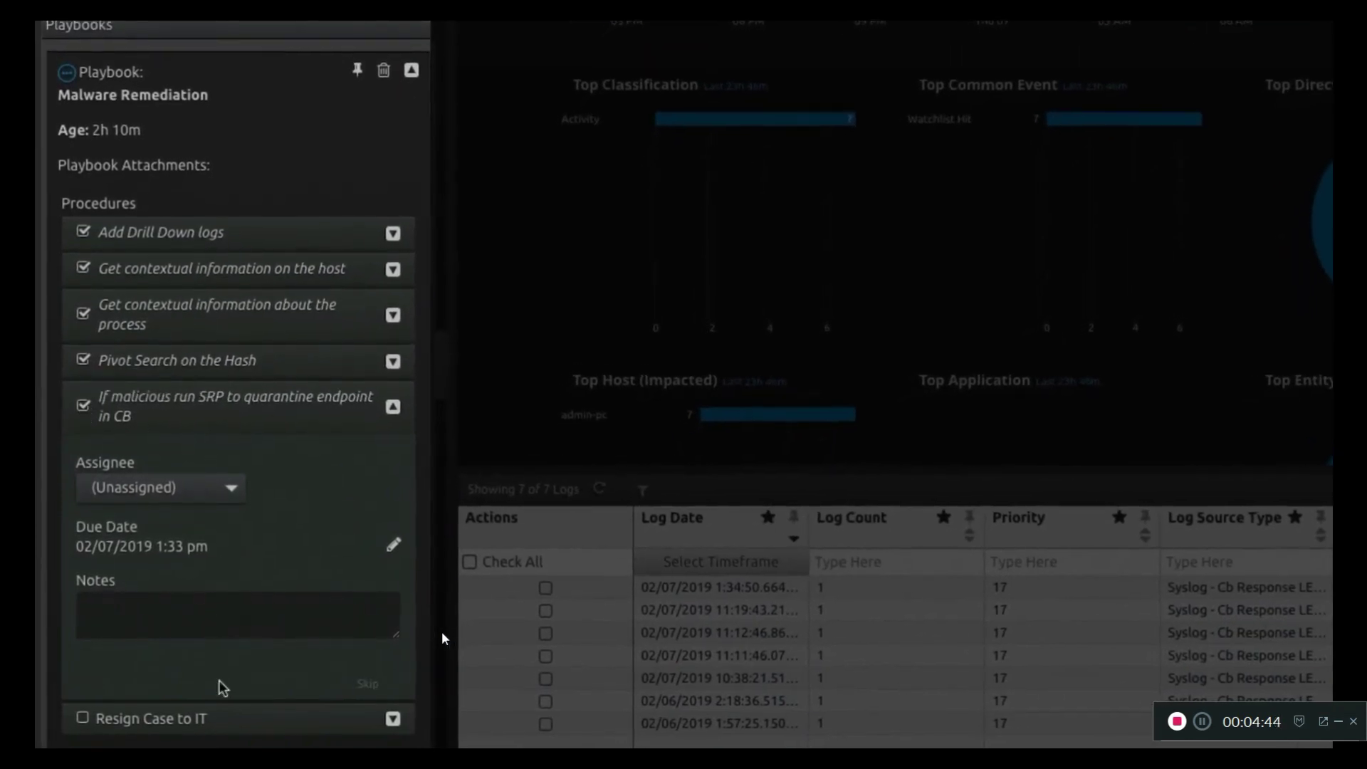
{"action": "left_click", "coordinate": [235, 524]}
{"action": "left_click", "coordinate": [193, 605]}
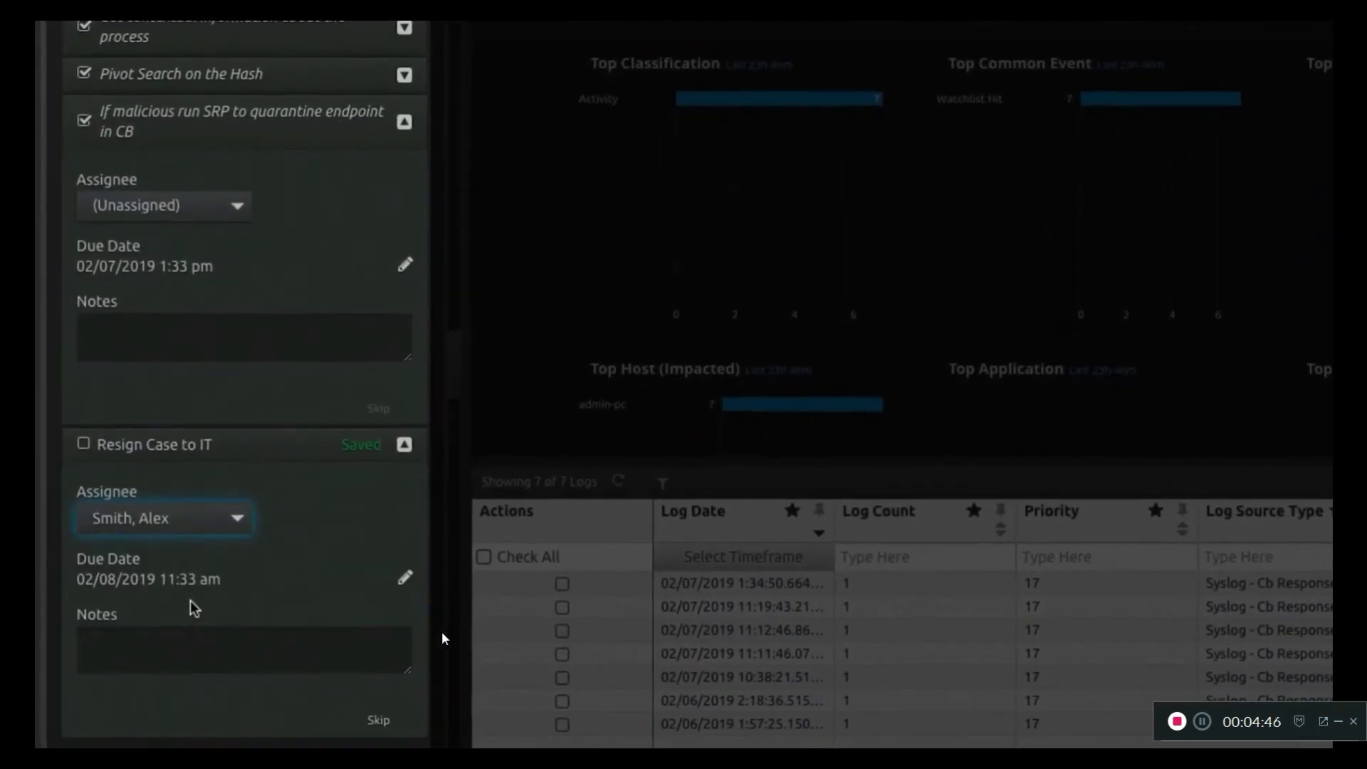